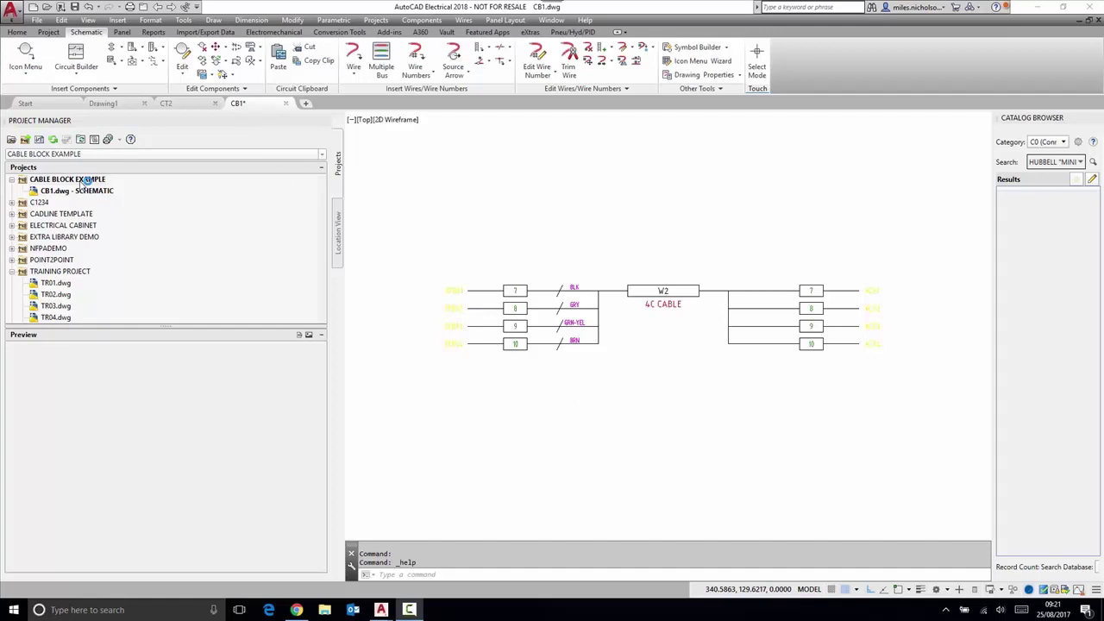
Check which schematic icon menu file the CABLE BLOCK EXAMPLE project uses in its project properties
right_click(84, 177)
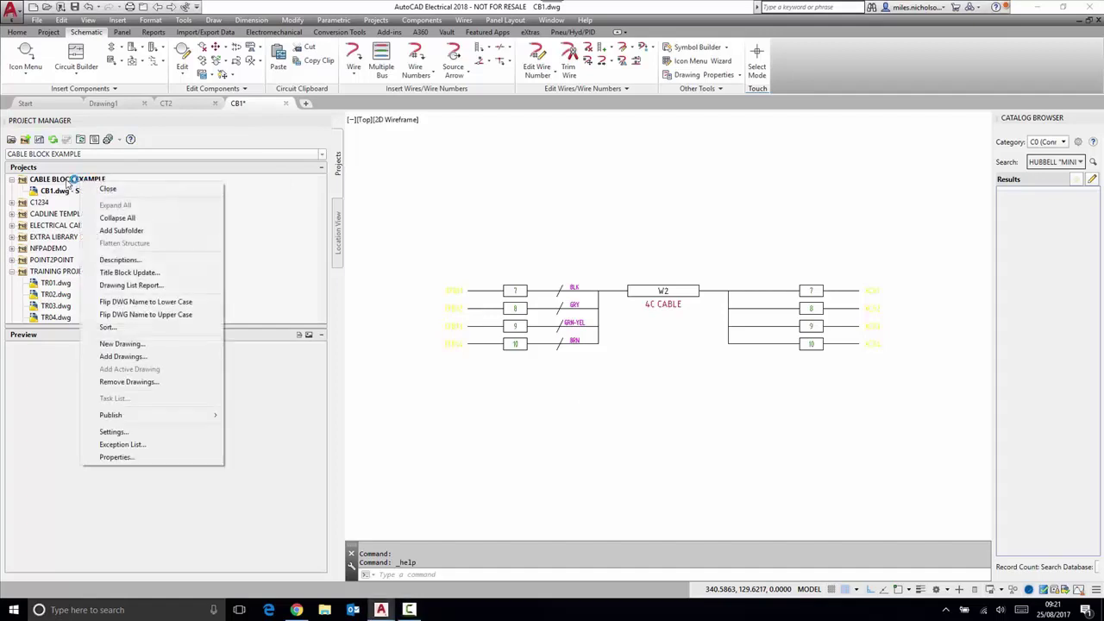
click(117, 457)
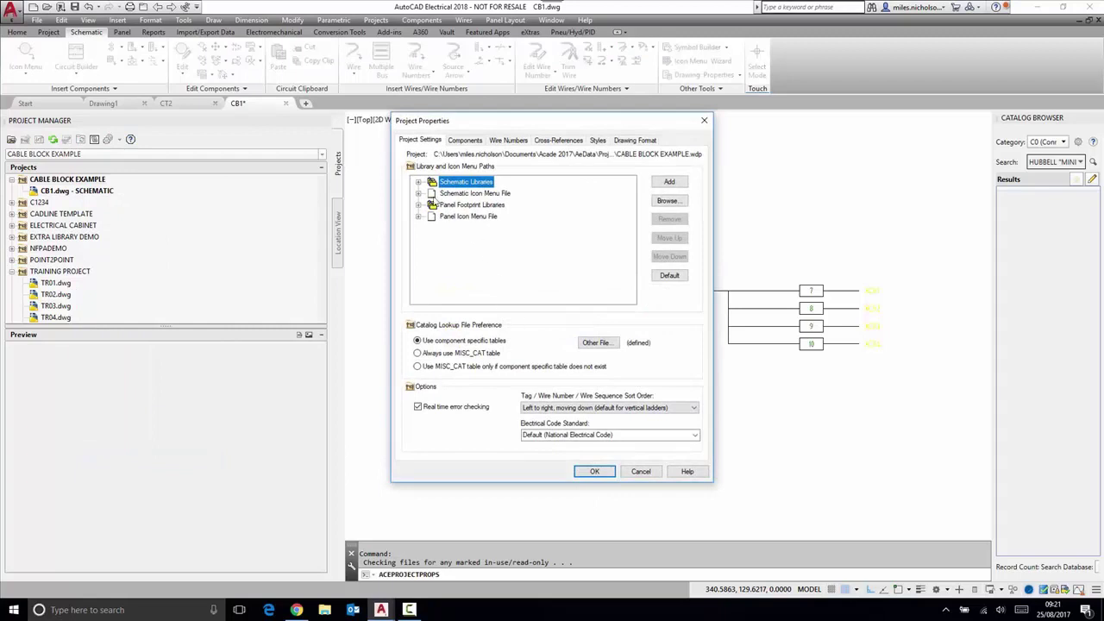
click(418, 194)
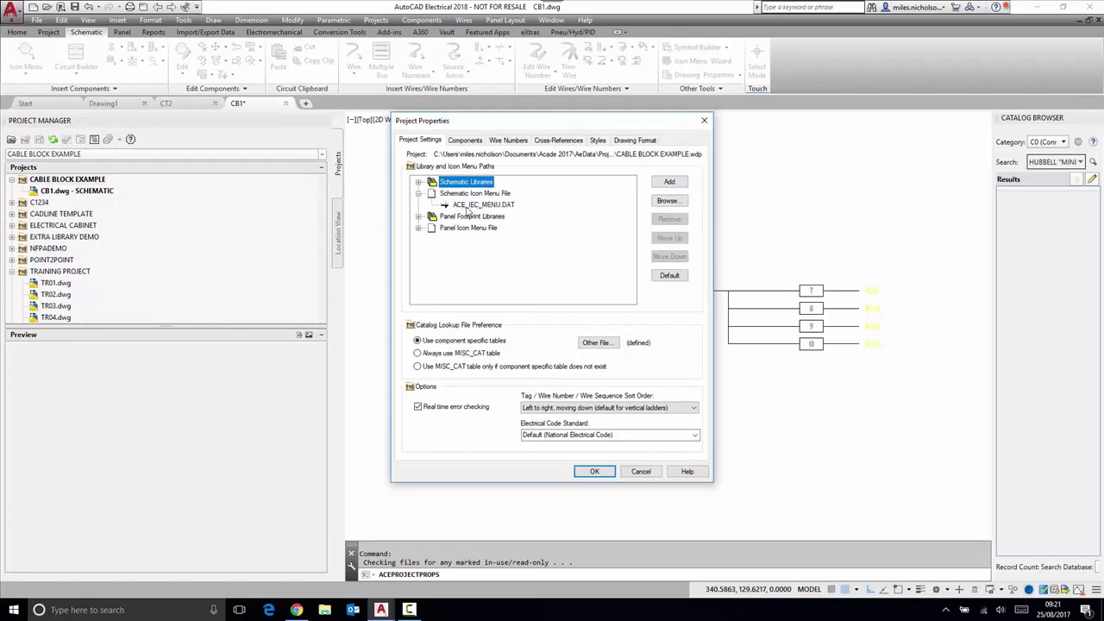
click(642, 471)
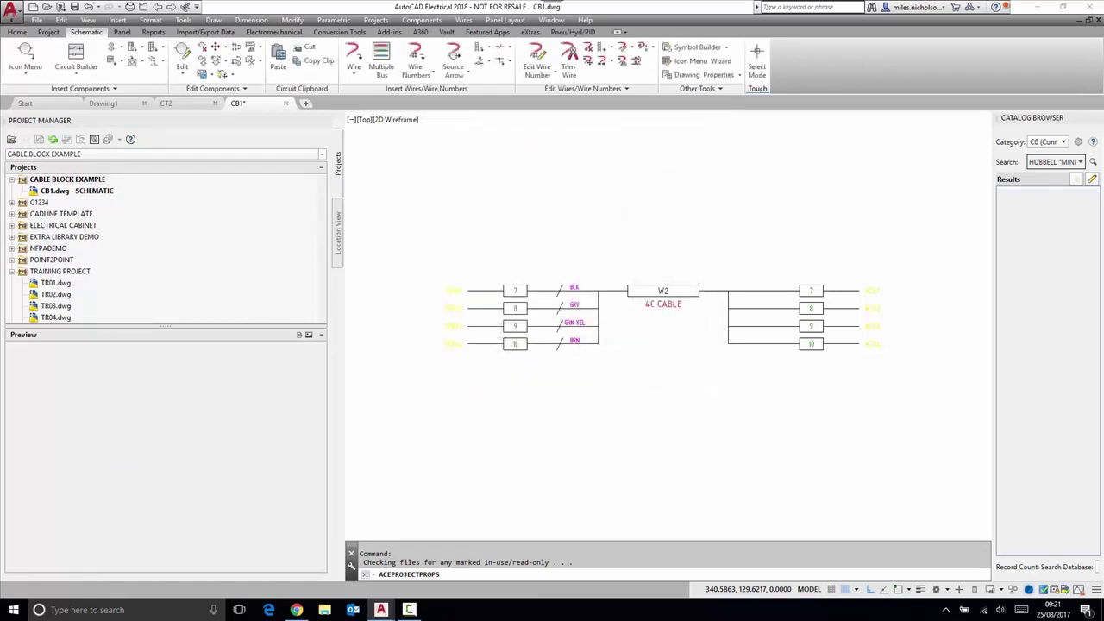
Open the schematic menu file ACE_IEC_MENU.DAT in the Icon Menu Wizard
click(703, 62)
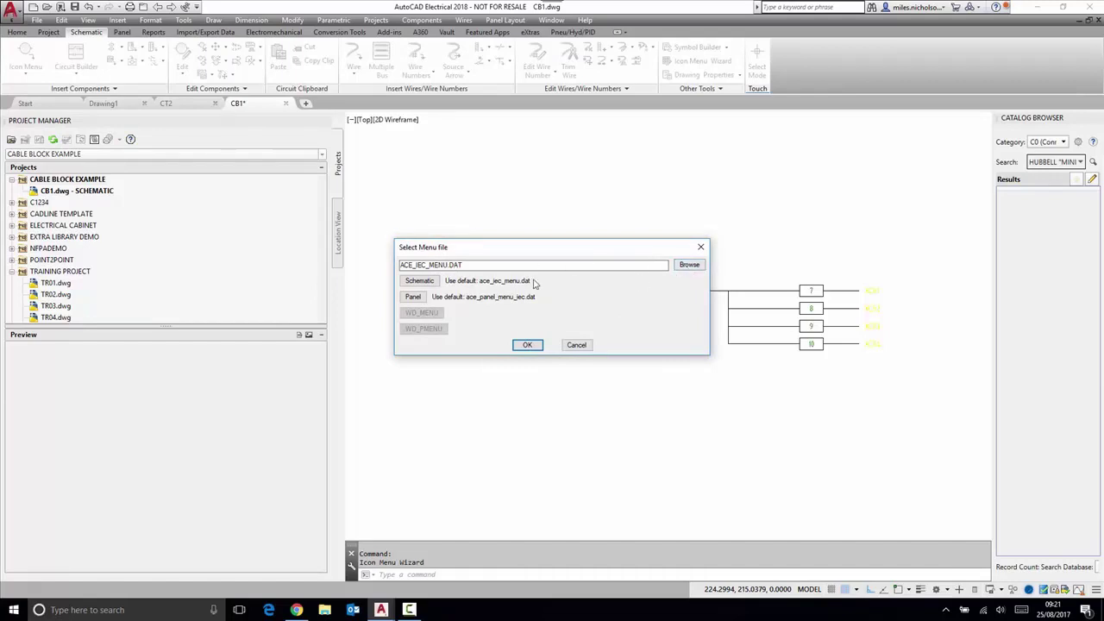
click(413, 297)
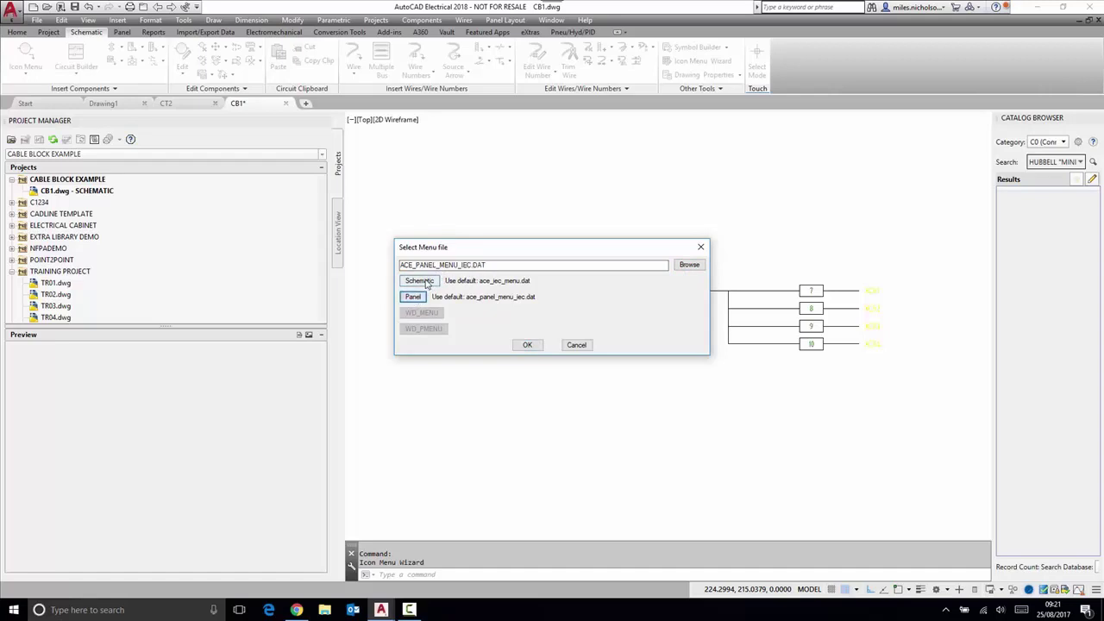
click(426, 283)
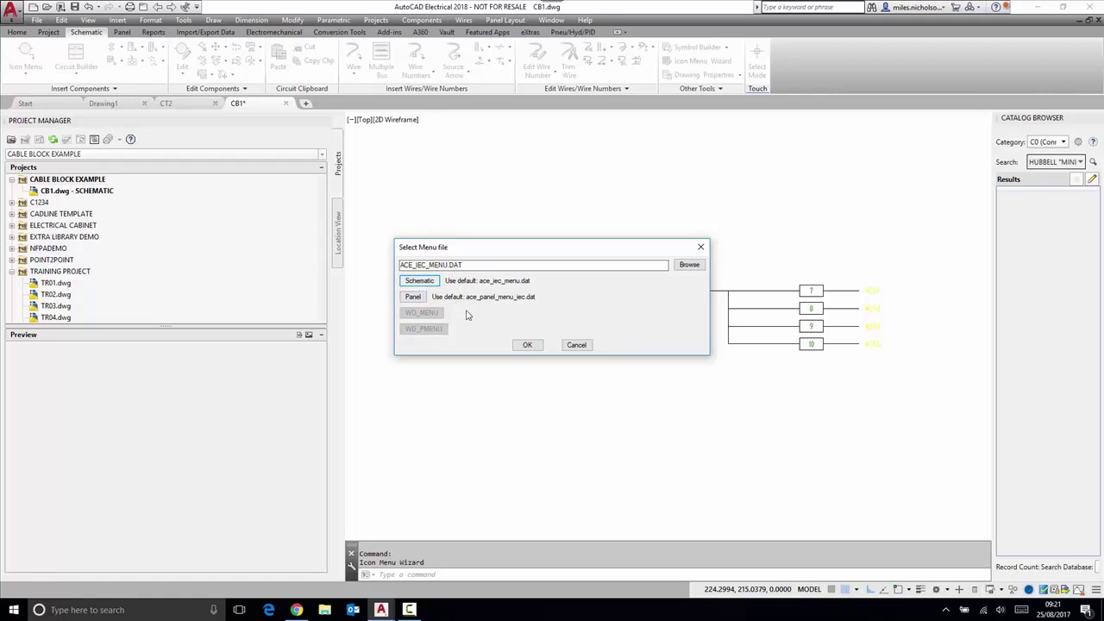
click(528, 345)
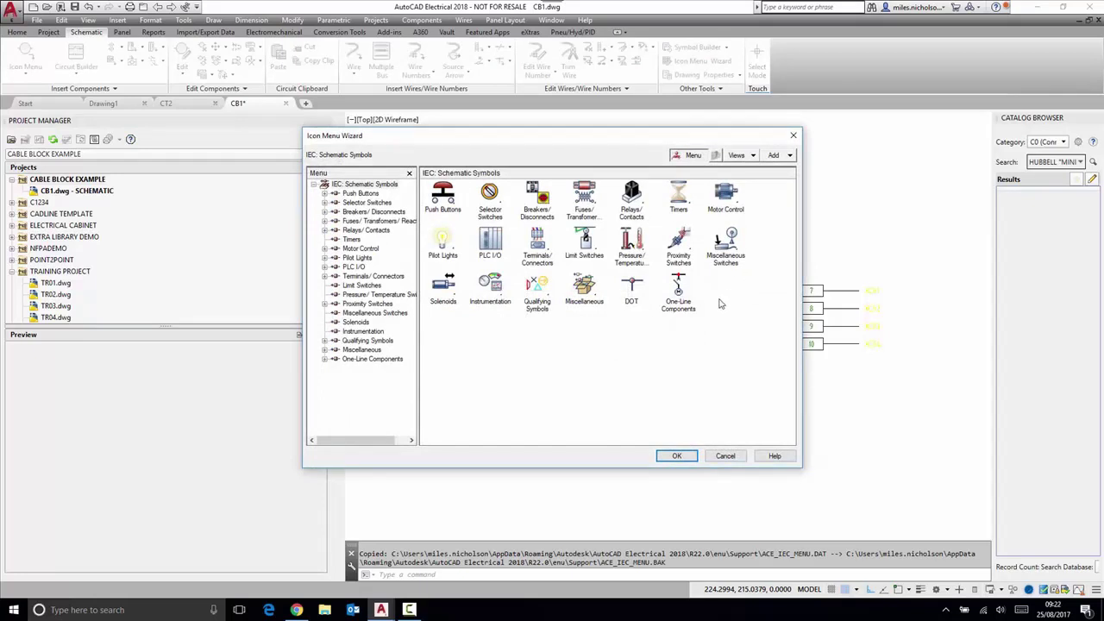
Create a submenu named Cadline in the IEC schematic symbols, using cadline-logo.png from the Images folder as its icon image
click(791, 156)
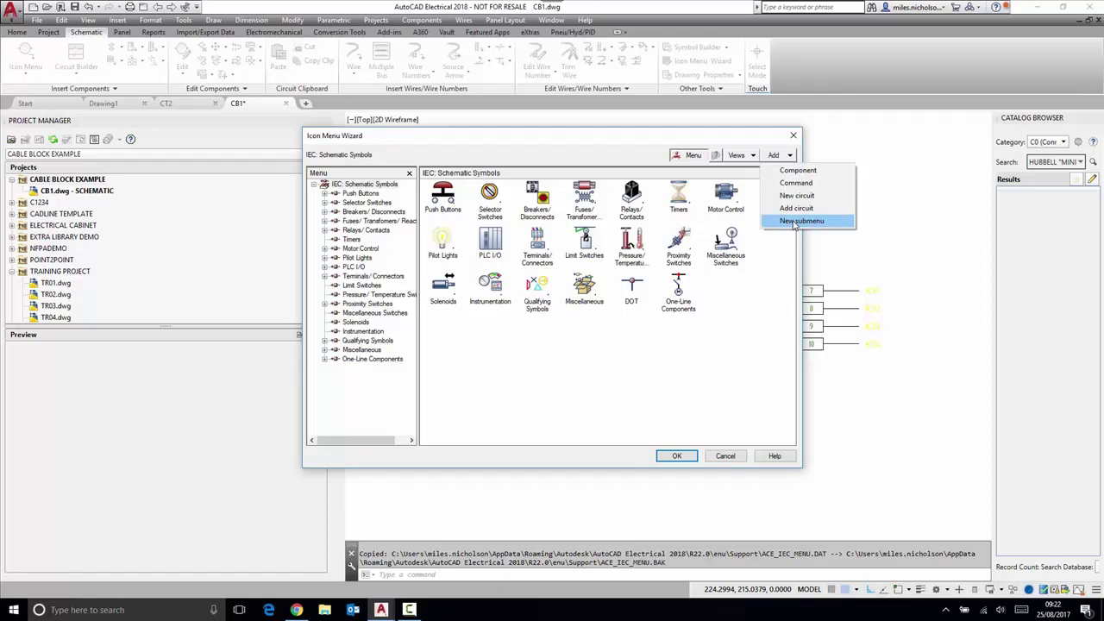
click(794, 221)
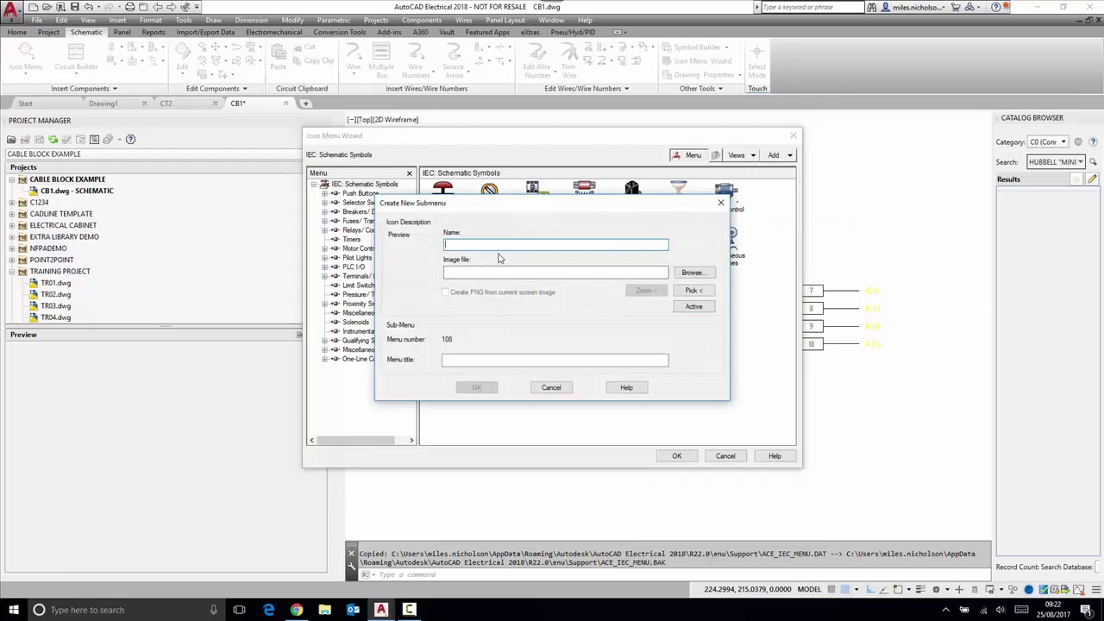
text(Cadline)
click(533, 272)
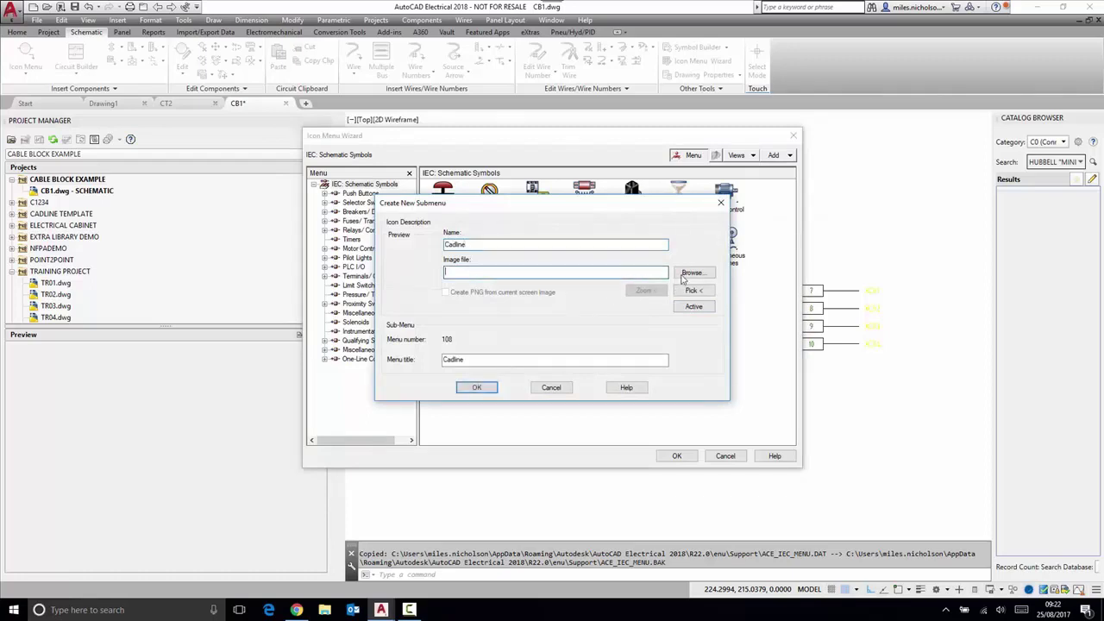
click(691, 272)
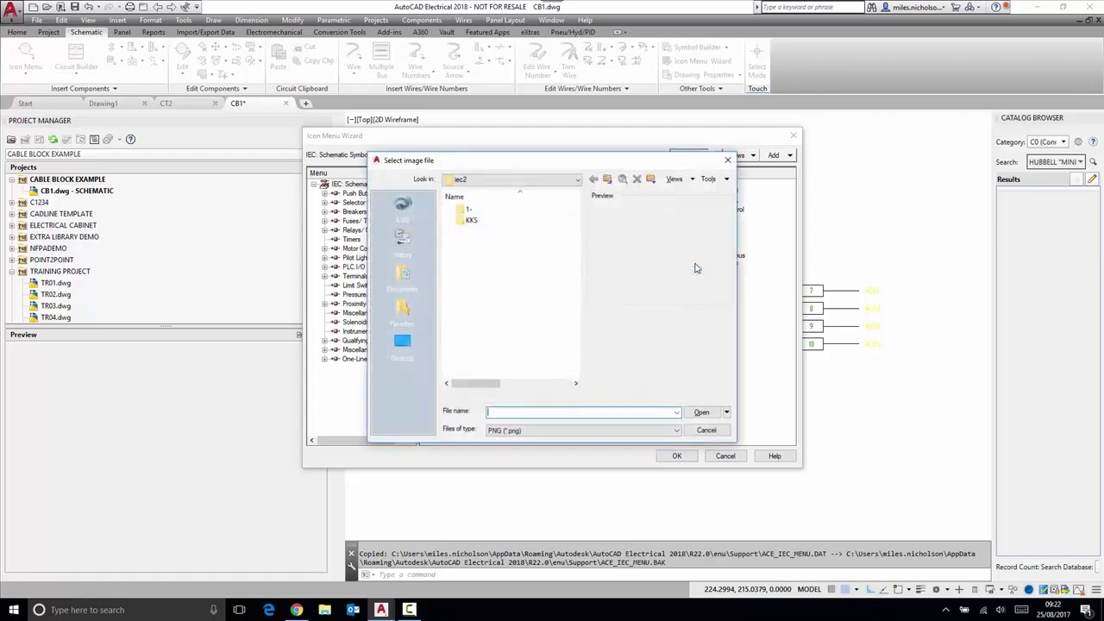
click(577, 179)
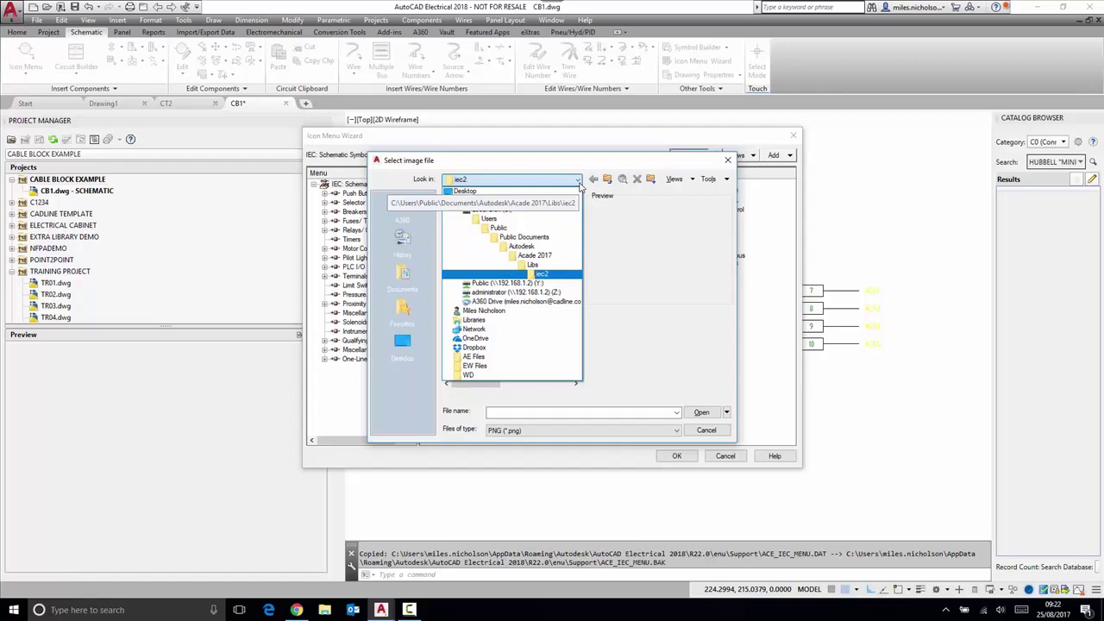
click(517, 350)
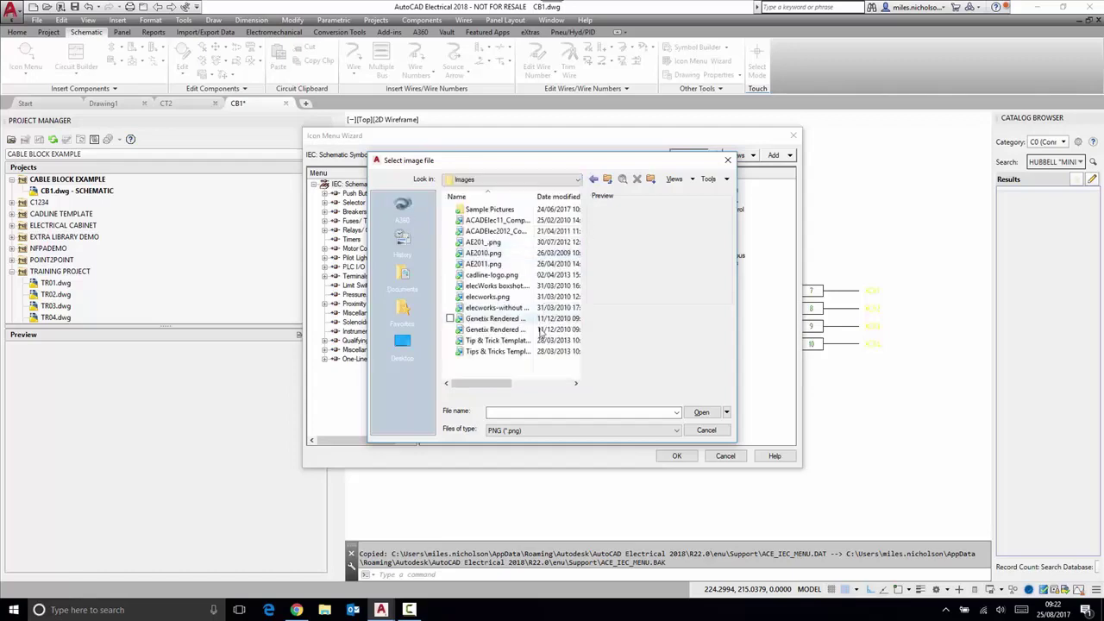
click(501, 274)
click(702, 412)
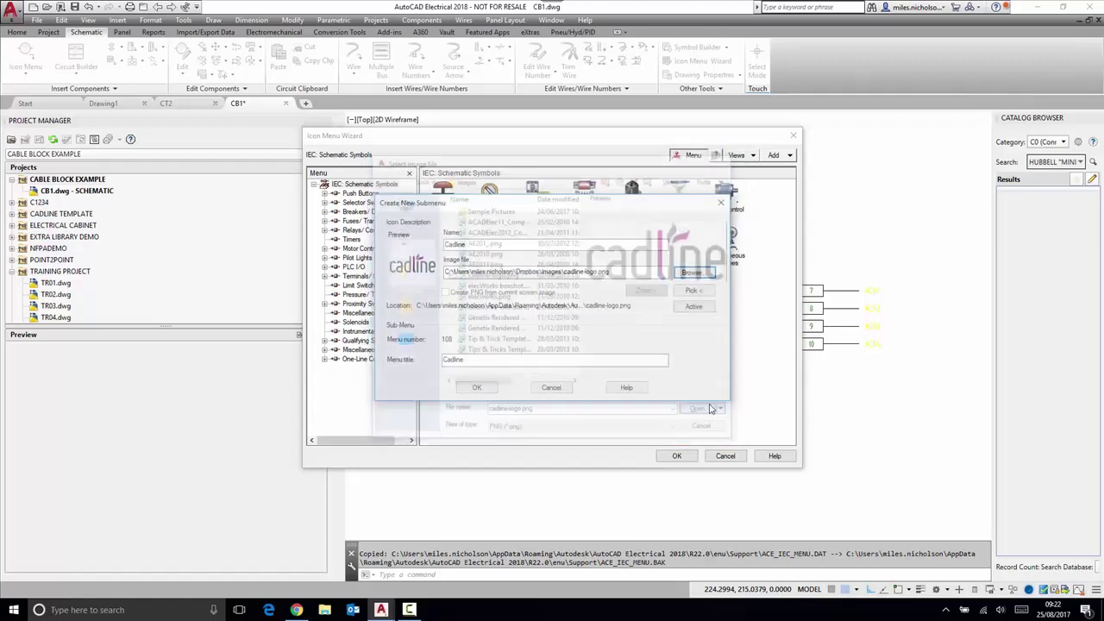
click(484, 385)
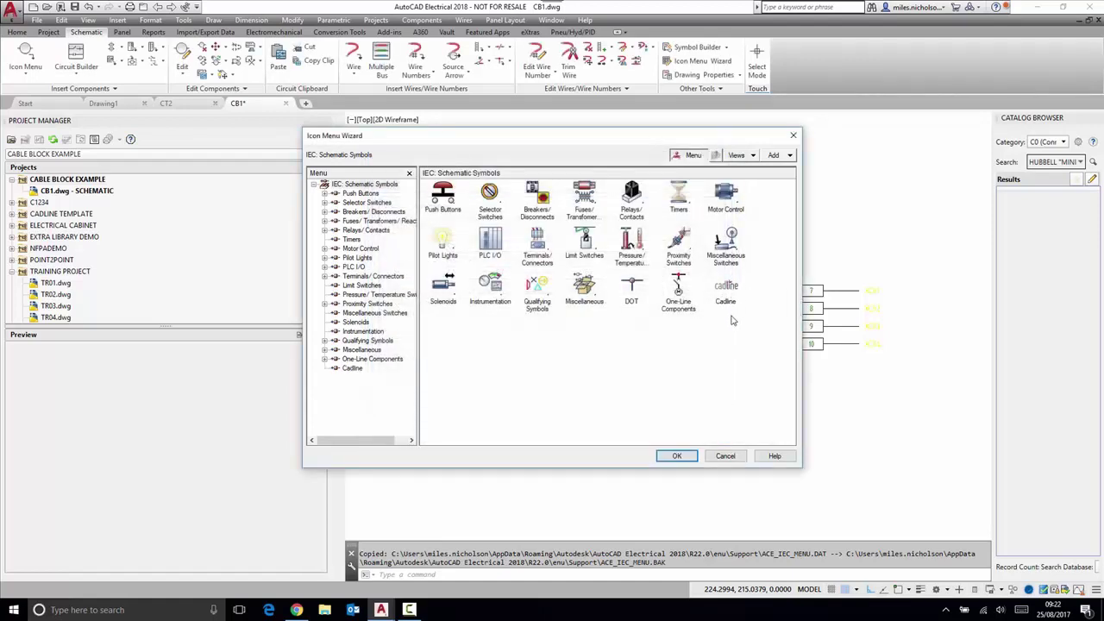
Look inside the Cadline submenu and review its properties, including the image file, its location and the menu title
click(727, 290)
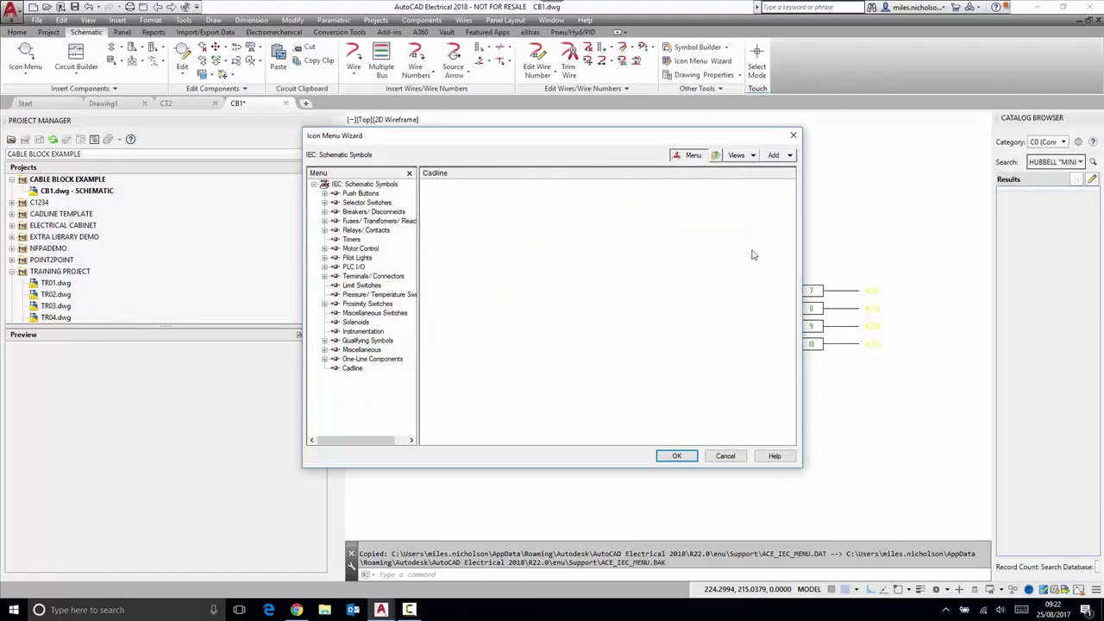
click(790, 156)
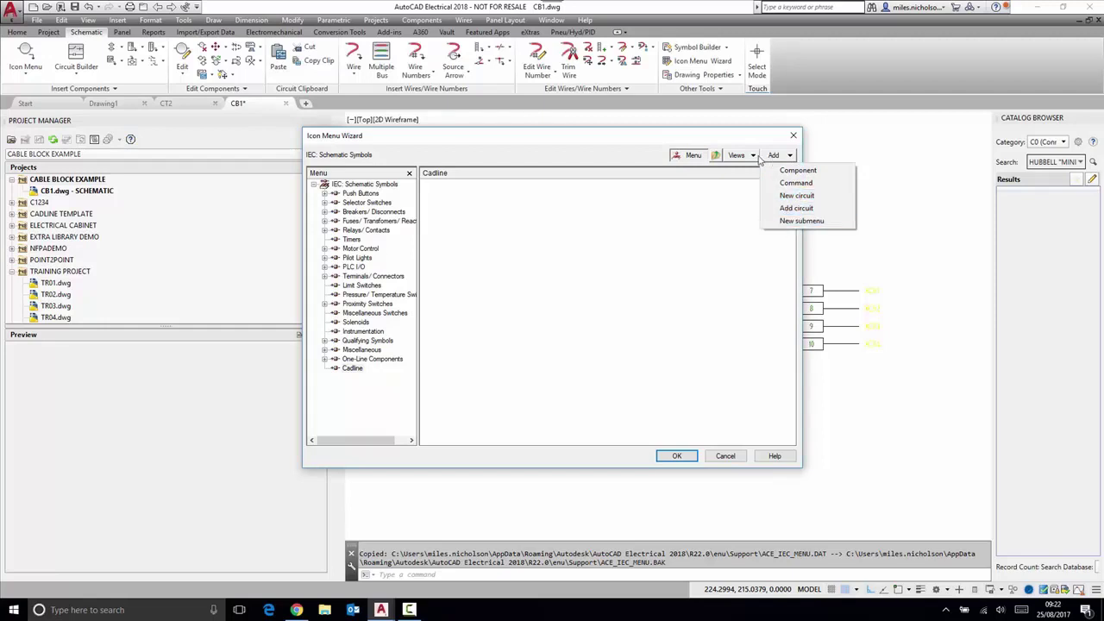
click(716, 156)
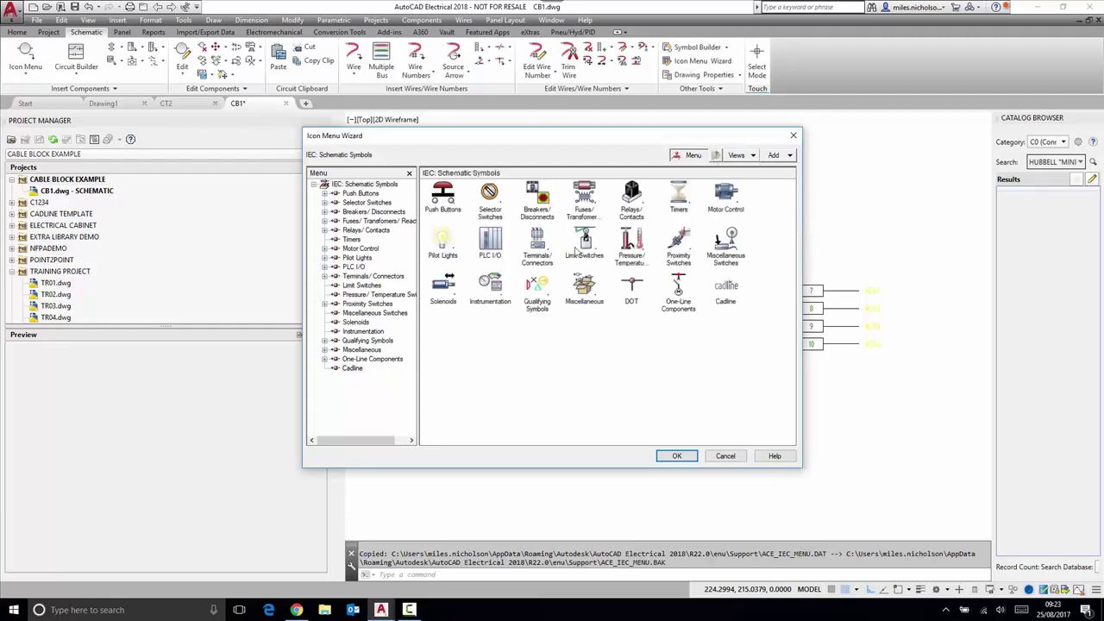
right_click(726, 289)
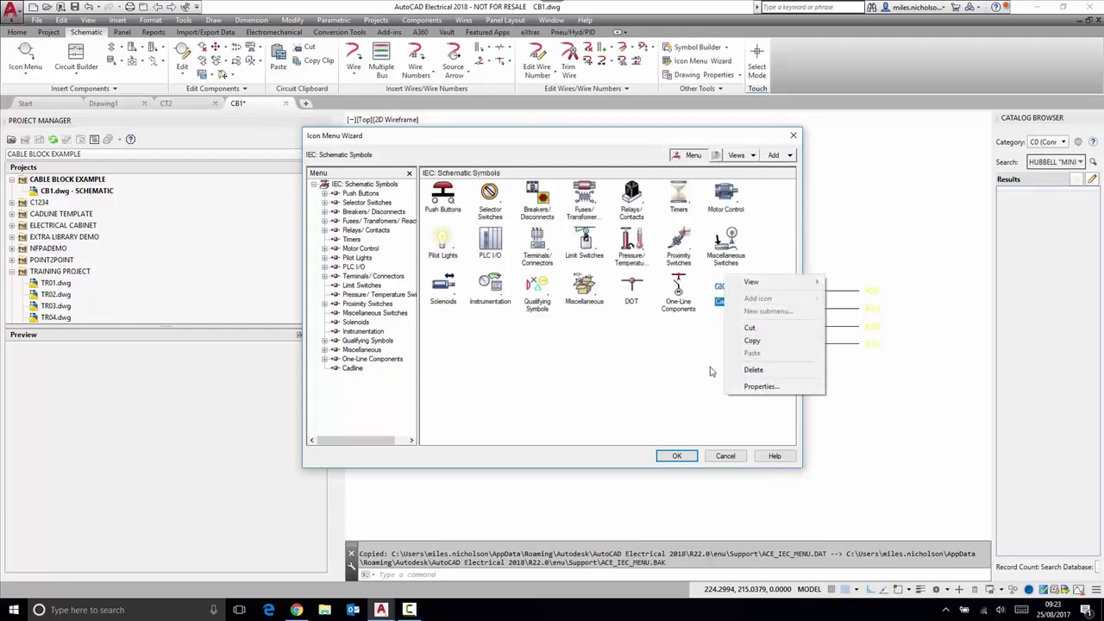
click(677, 356)
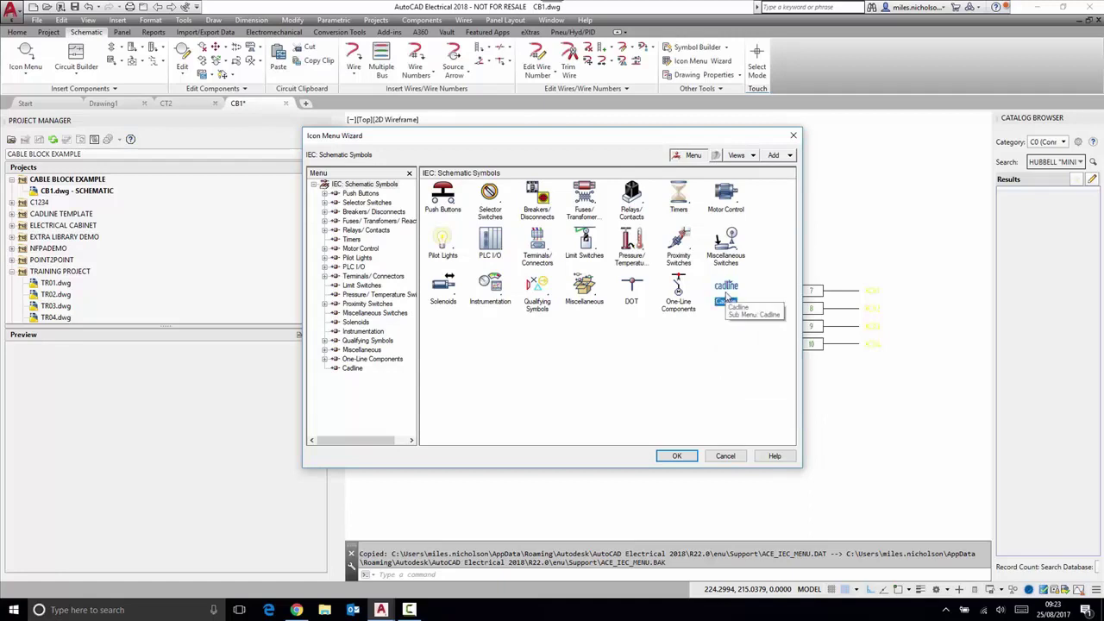
right_click(727, 297)
click(764, 391)
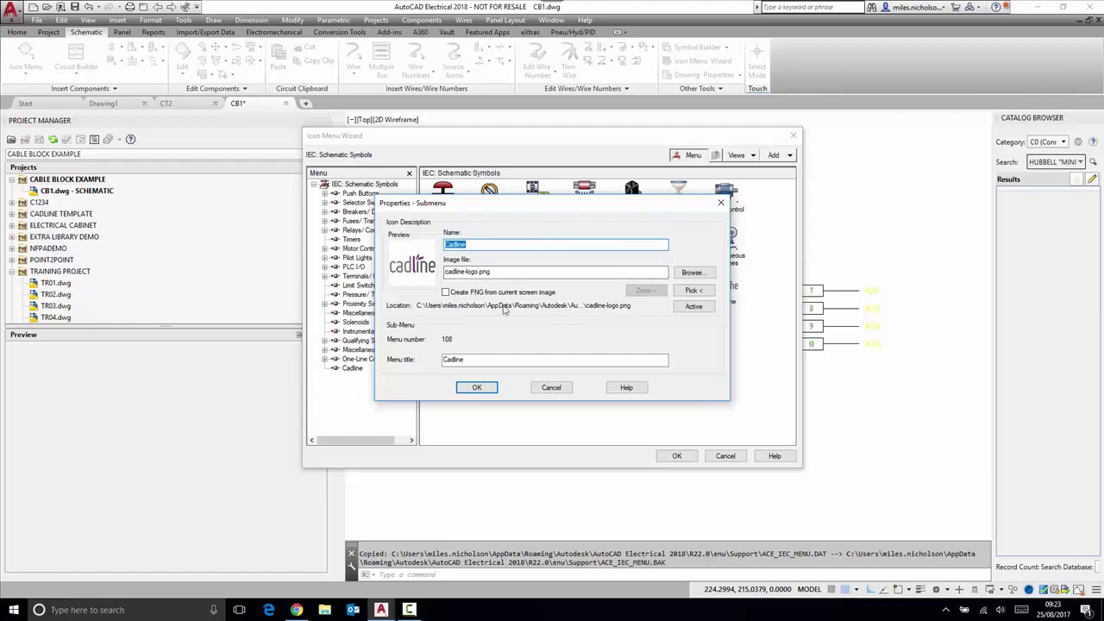
click(551, 387)
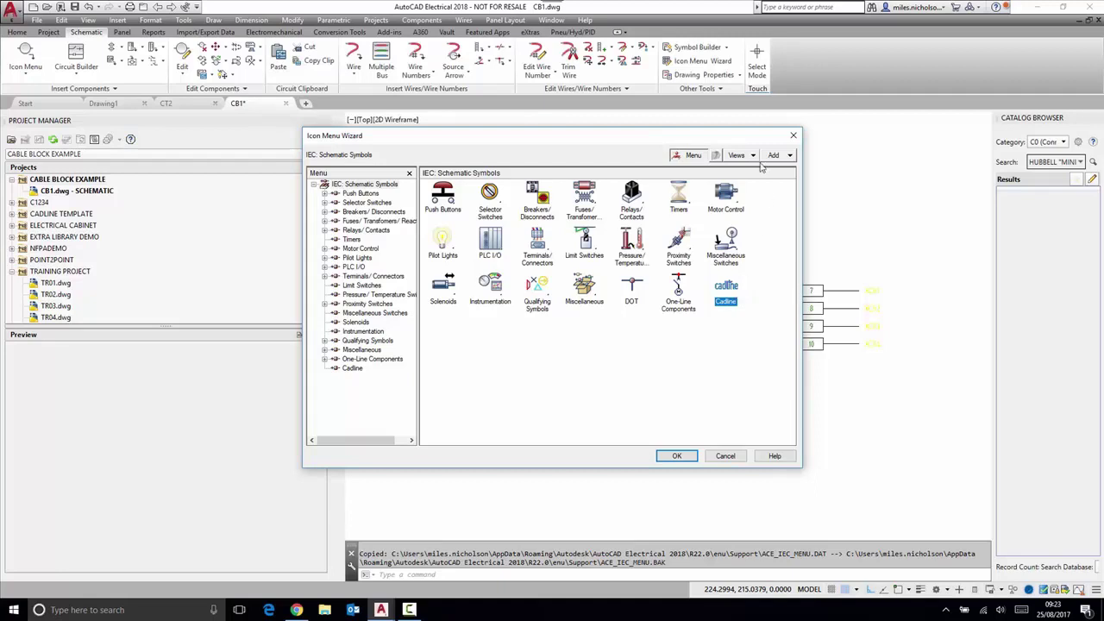
Define a component icon named 4c Cable in the Cadline submenu, picking the W2 cable block in the drawing as the block to insert
double_click(729, 290)
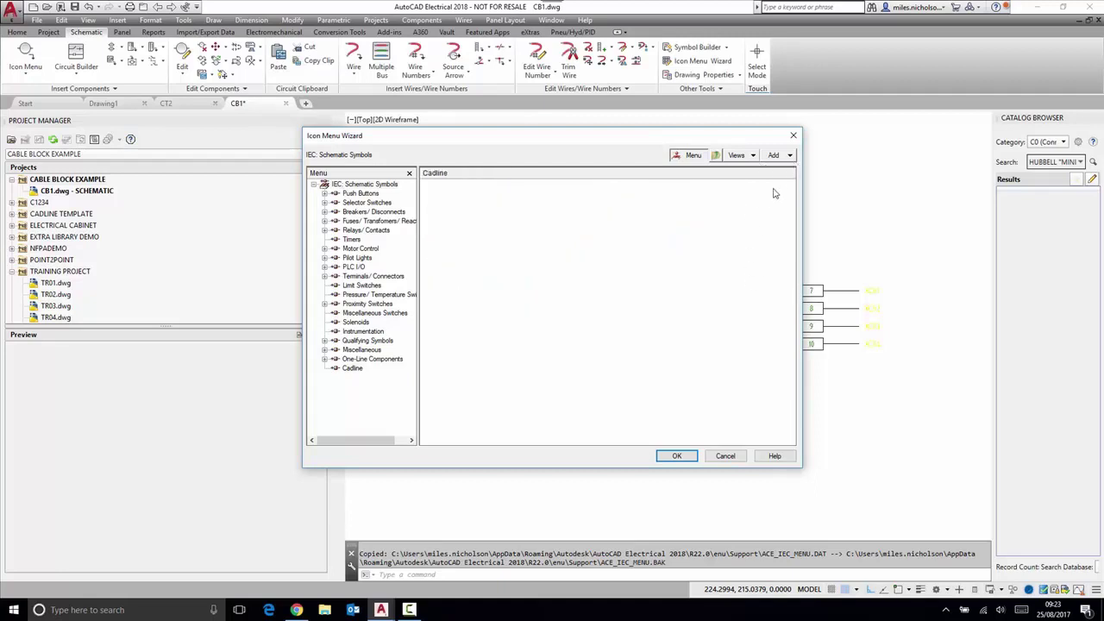
click(794, 159)
click(795, 170)
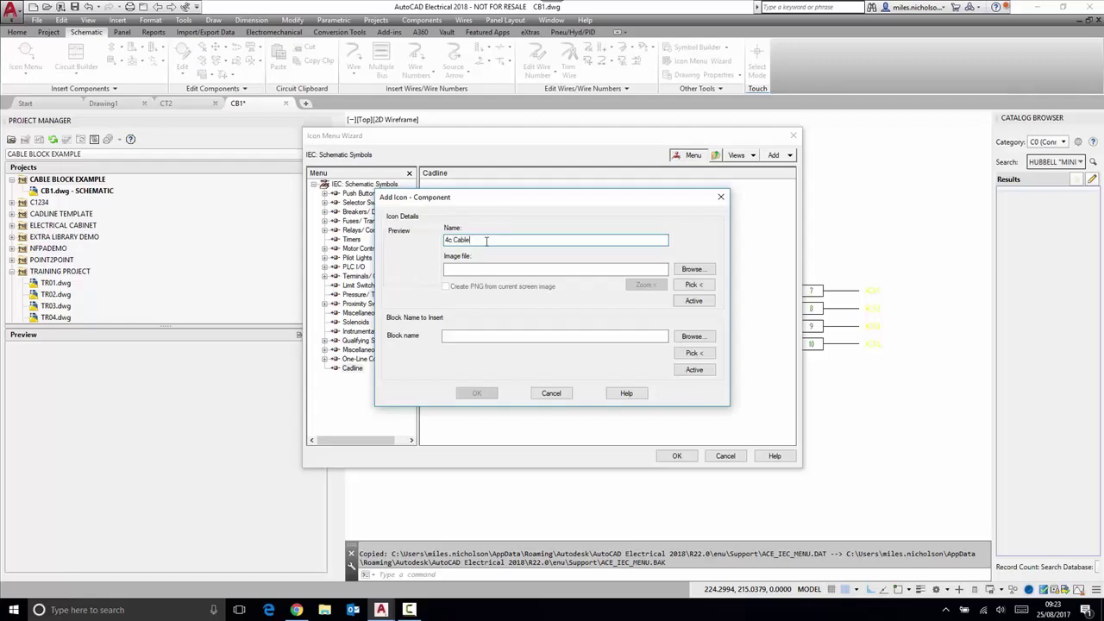
click(694, 352)
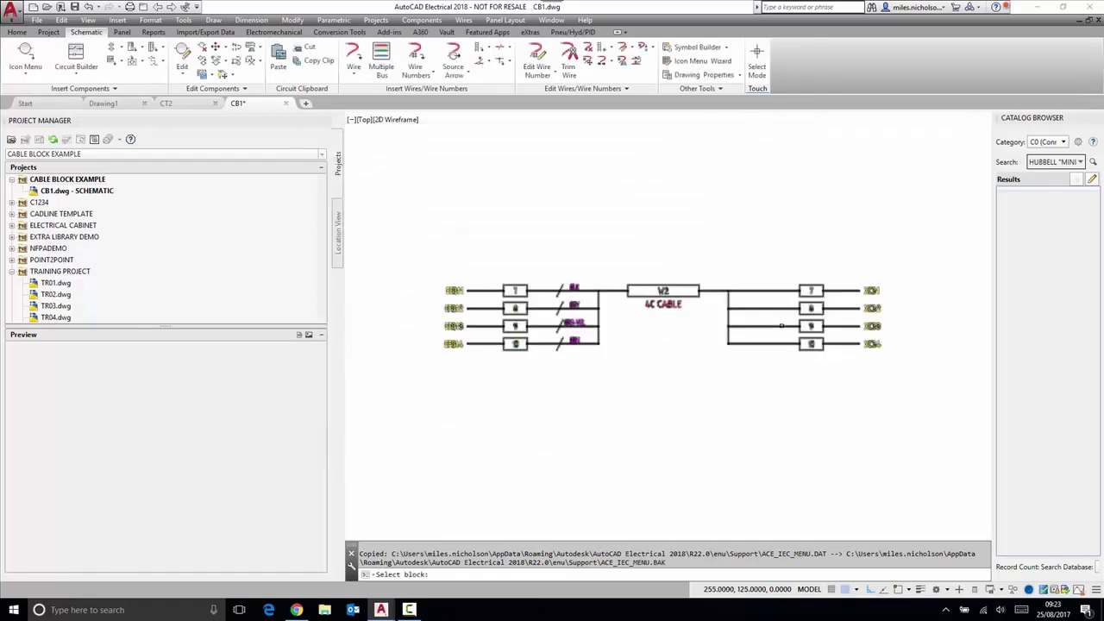
click(662, 293)
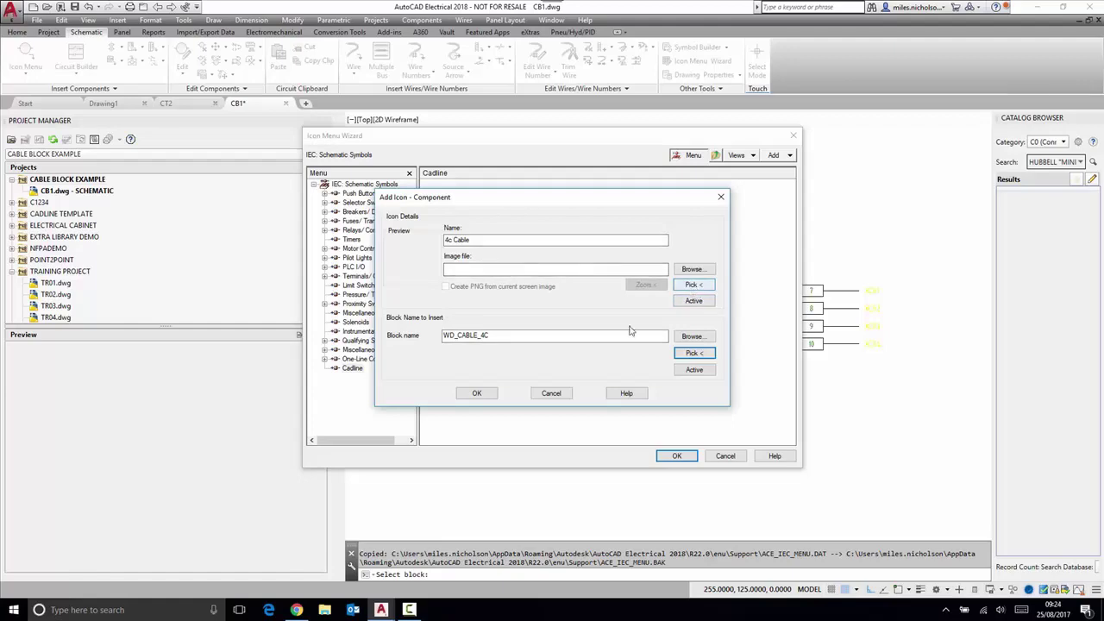
Switch to Chrome and save the multicore cable picture with the braided shield to the desktop as download.jpg
click(296, 610)
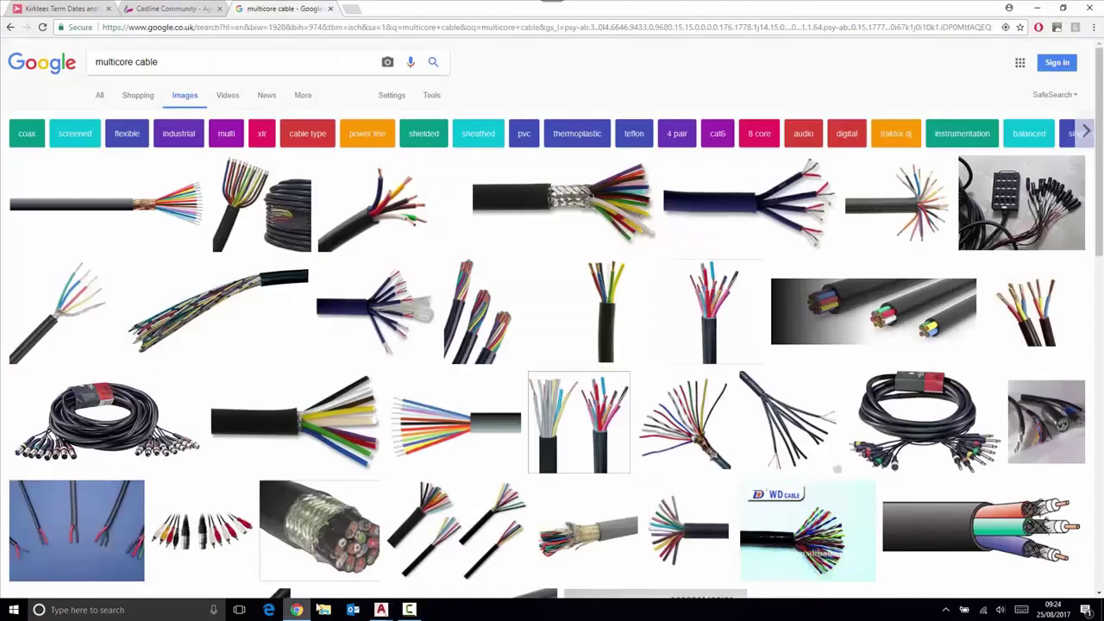
right_click(594, 200)
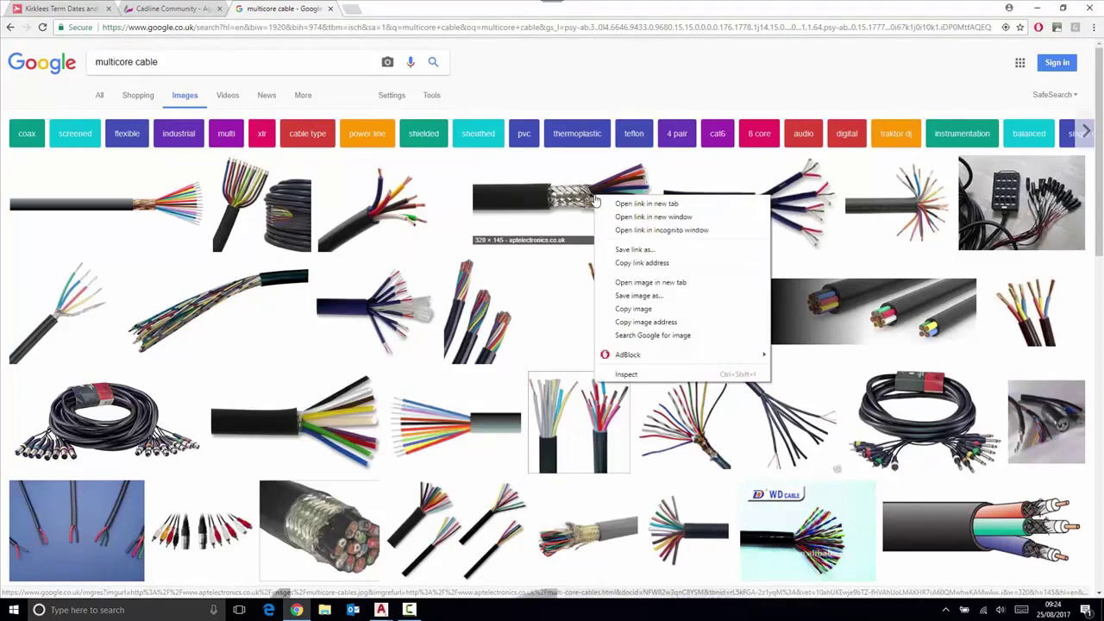
click(638, 296)
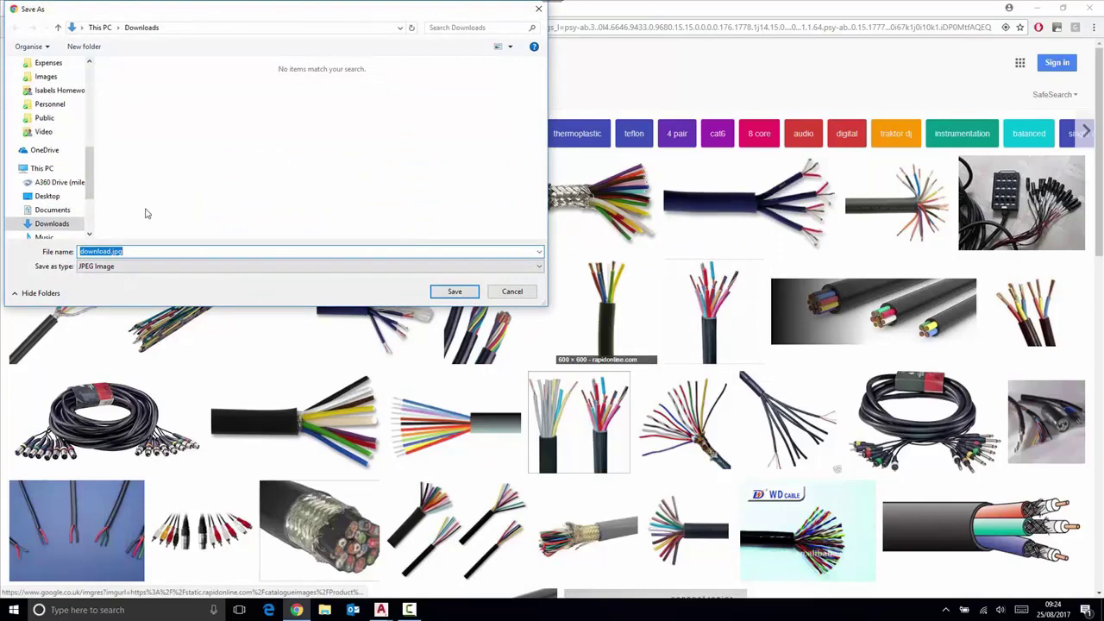
click(59, 197)
click(454, 292)
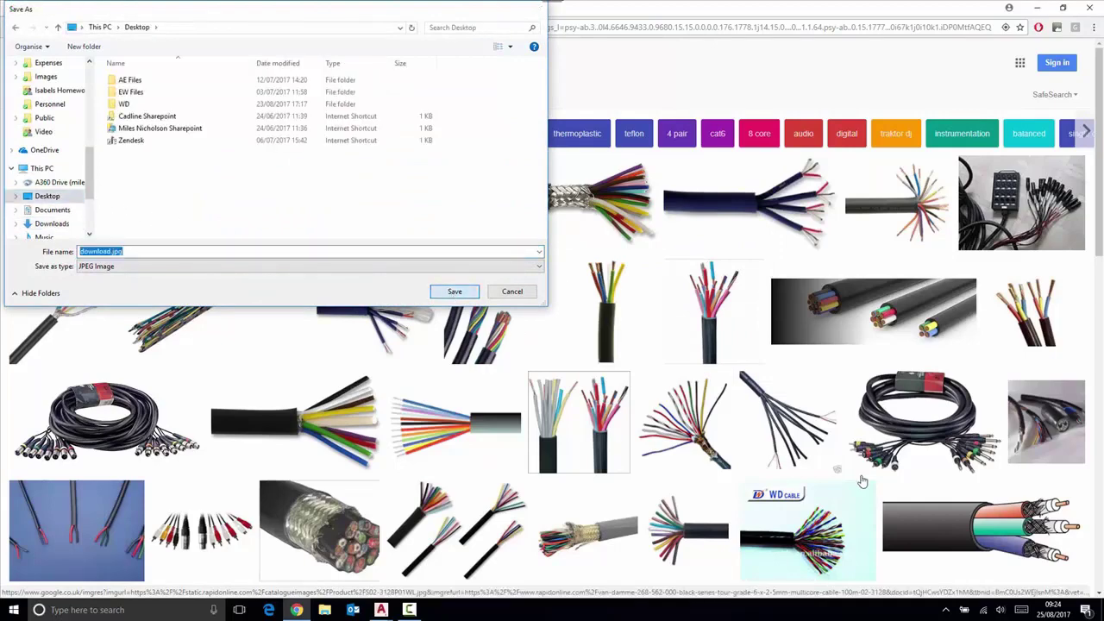
Launch Paint and open download.jpg from the desktop
click(92, 610)
text(paint)
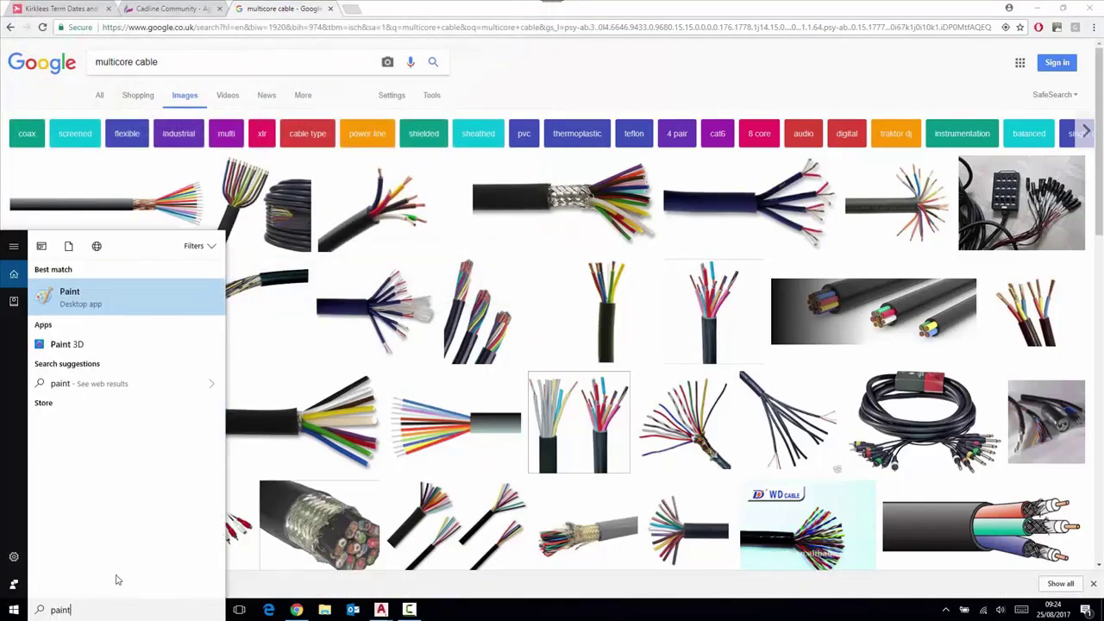
click(102, 296)
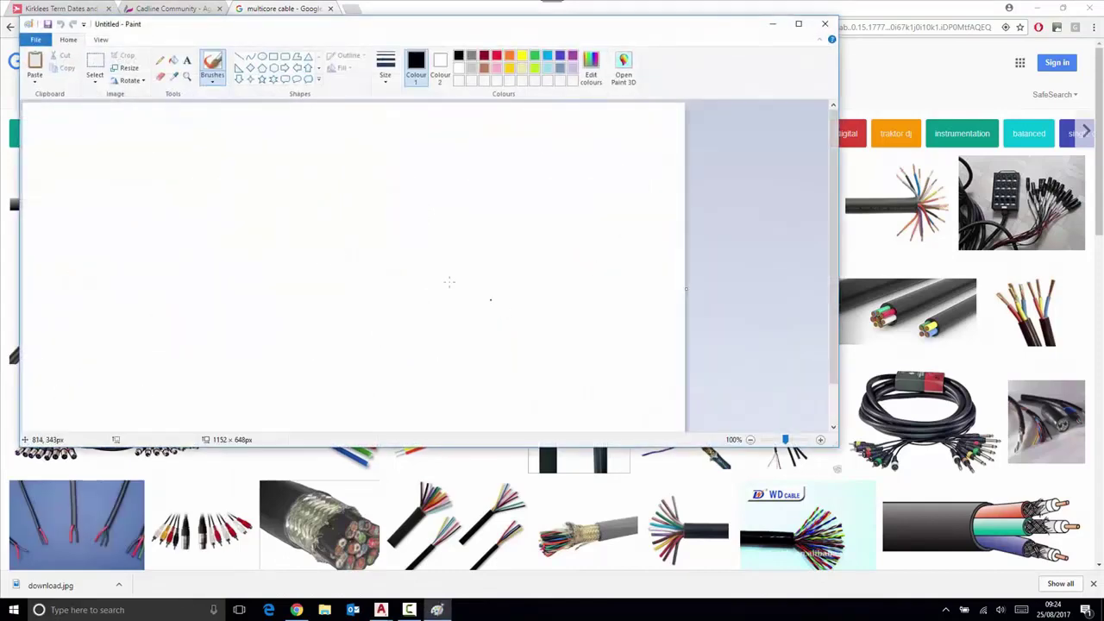
key(ctrl+o)
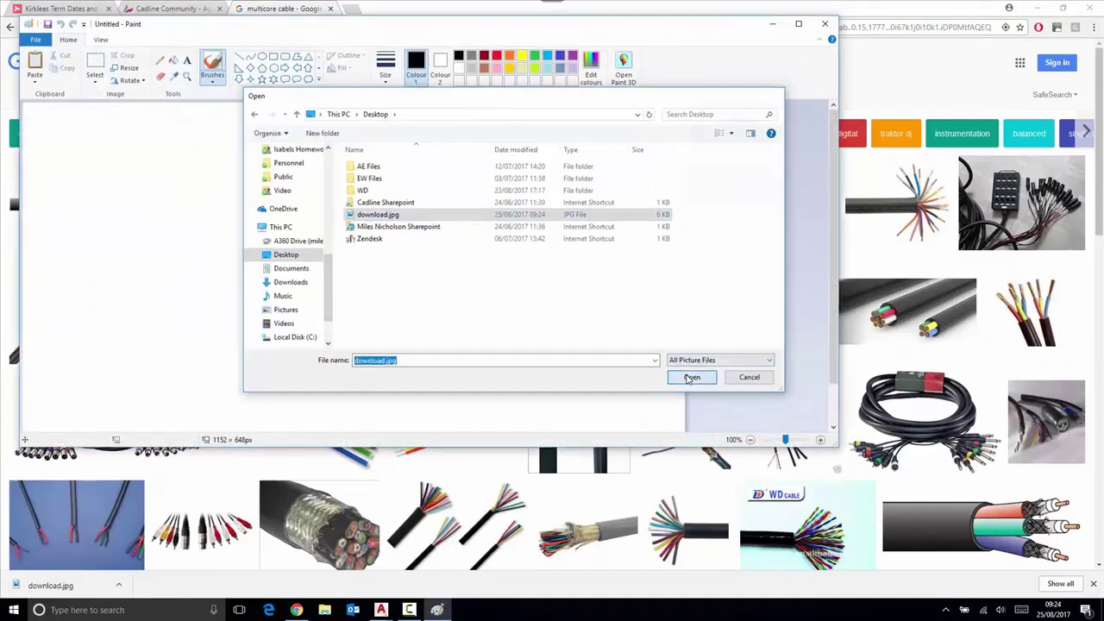
click(692, 378)
Save a copy of the cable picture to the desktop in PNG format as download.png
click(35, 41)
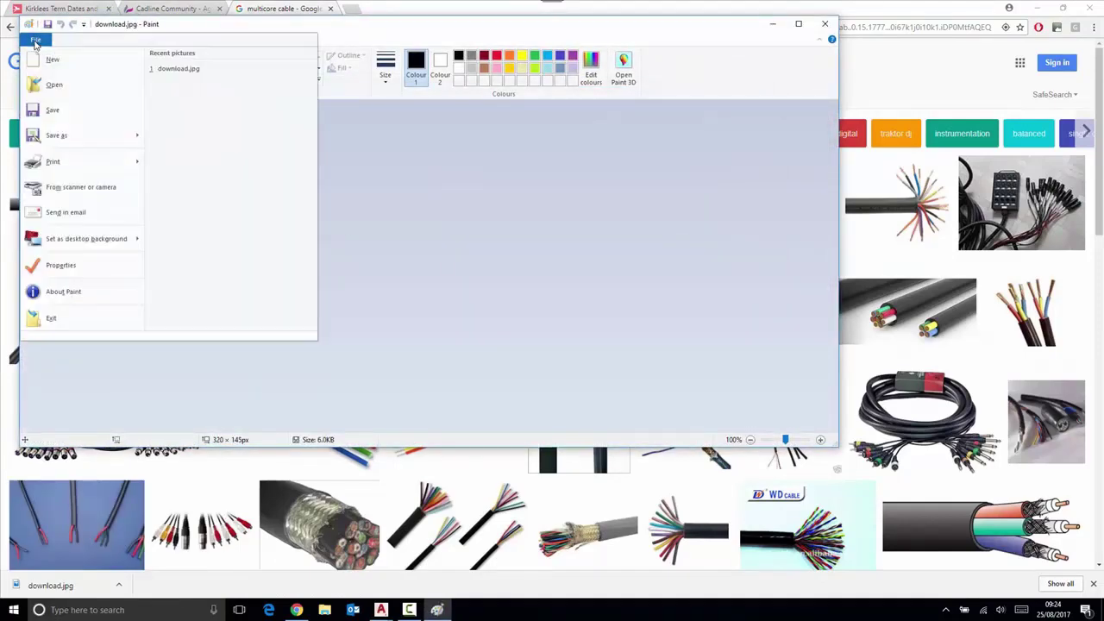
click(77, 136)
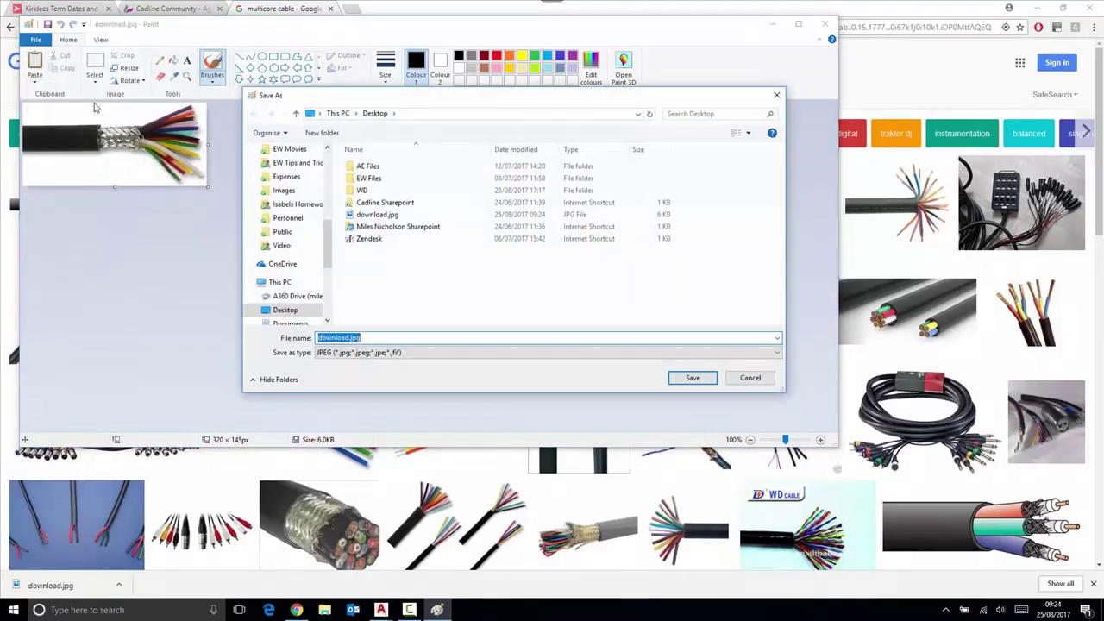
click(779, 353)
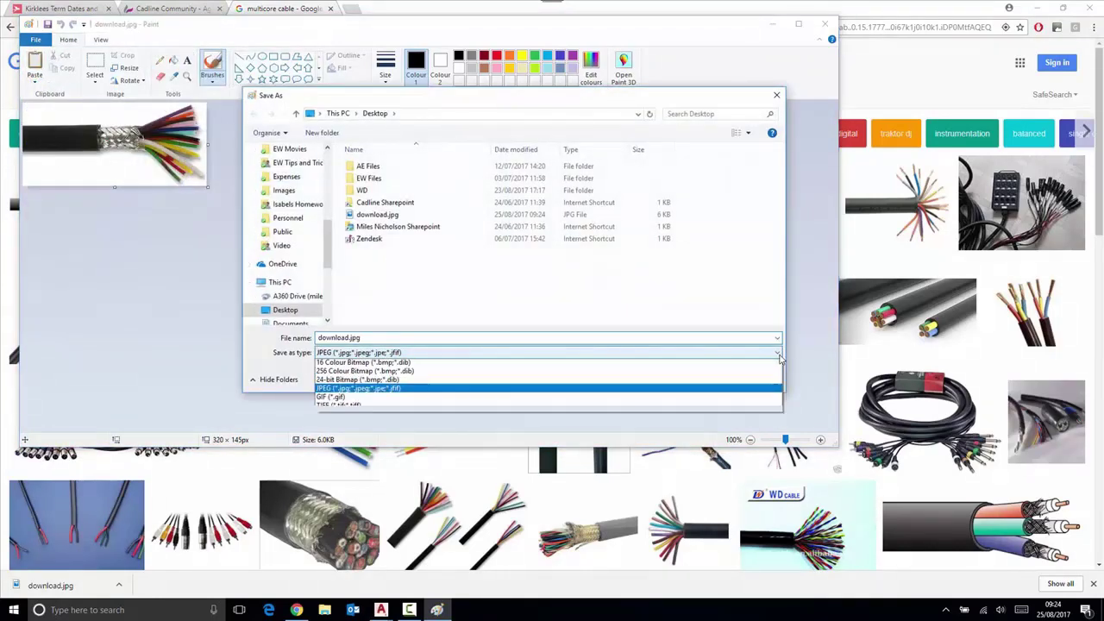
click(390, 424)
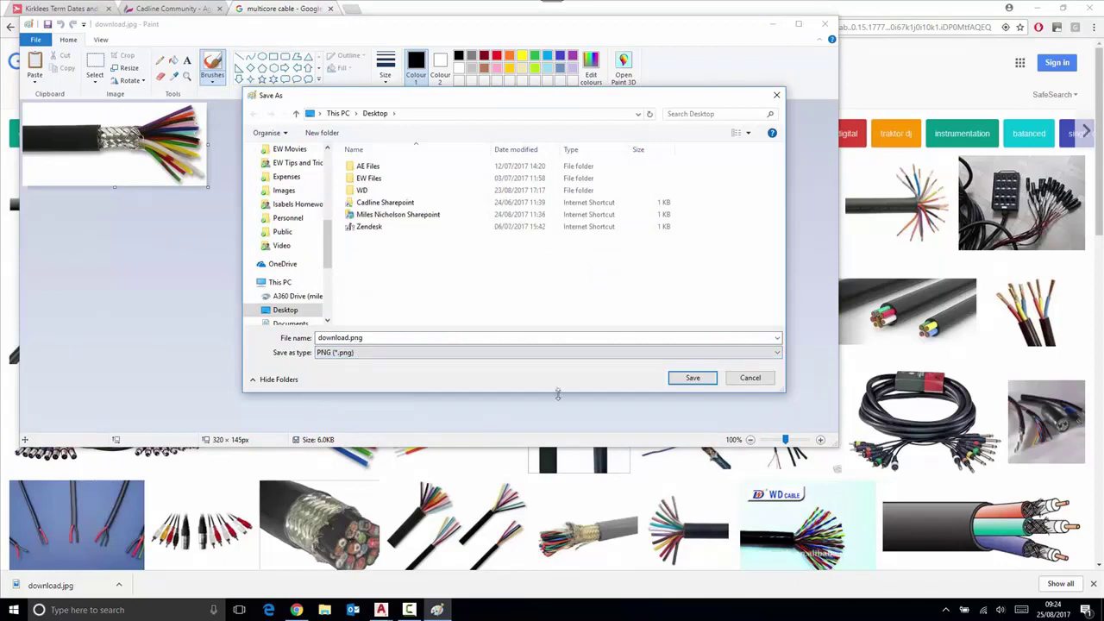
click(690, 377)
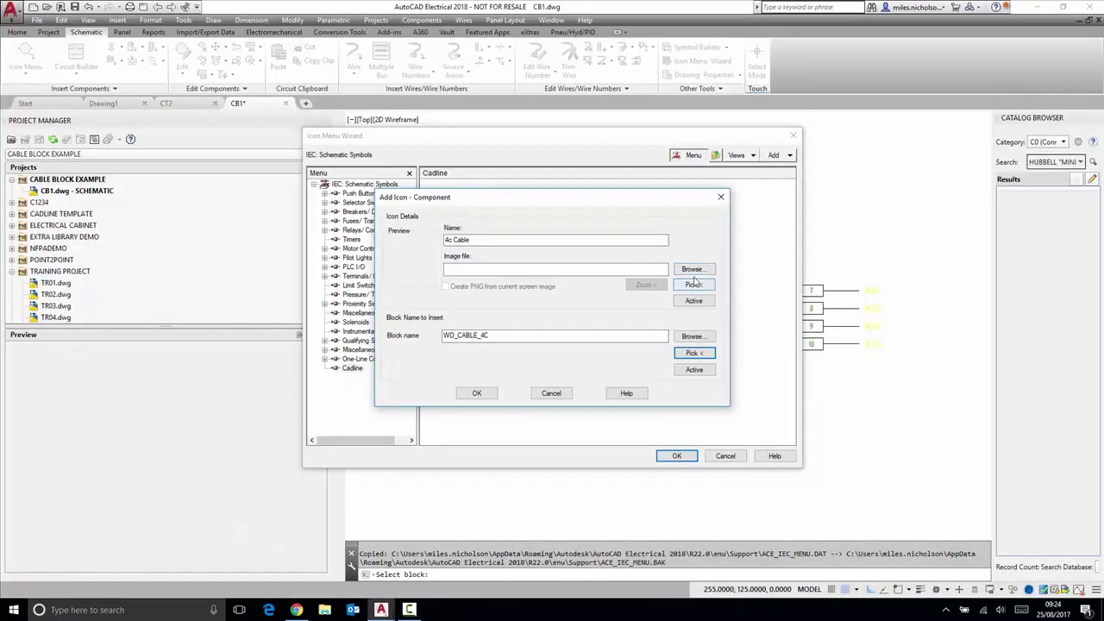
In AutoCAD Electrical, assign download.png from the desktop as the 4c Cable icon's image, then add the icon and save the icon menu
click(692, 269)
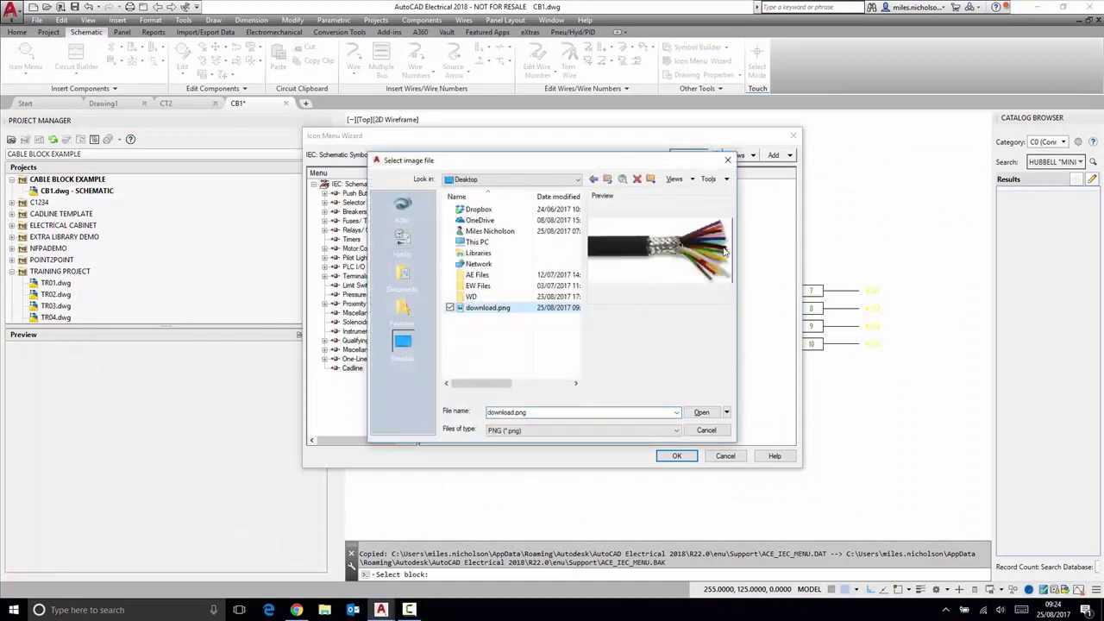
click(702, 412)
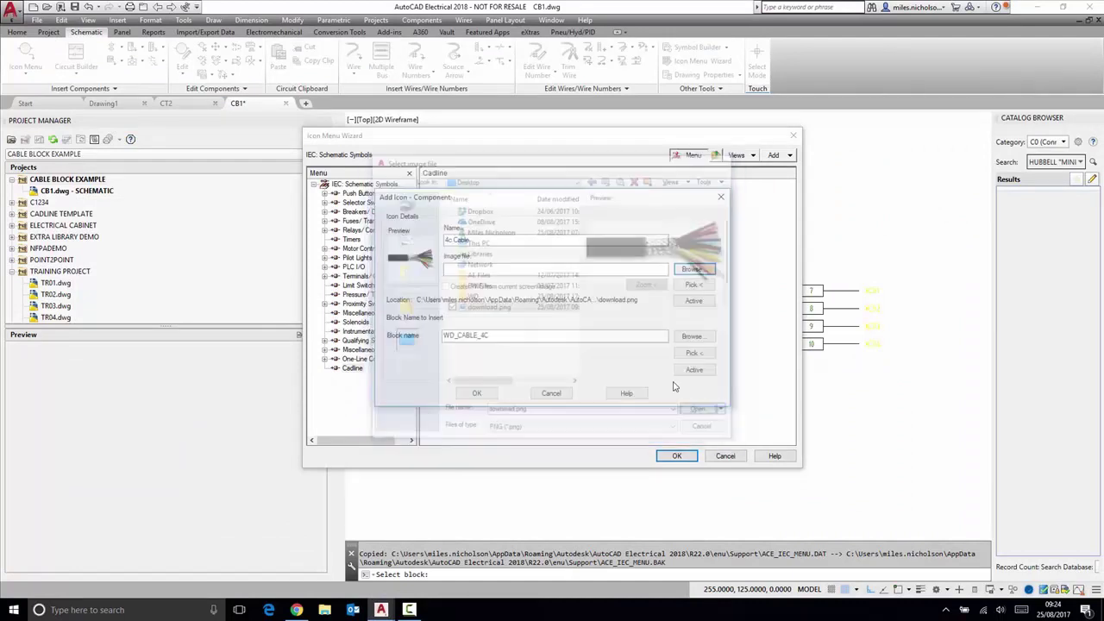
click(476, 393)
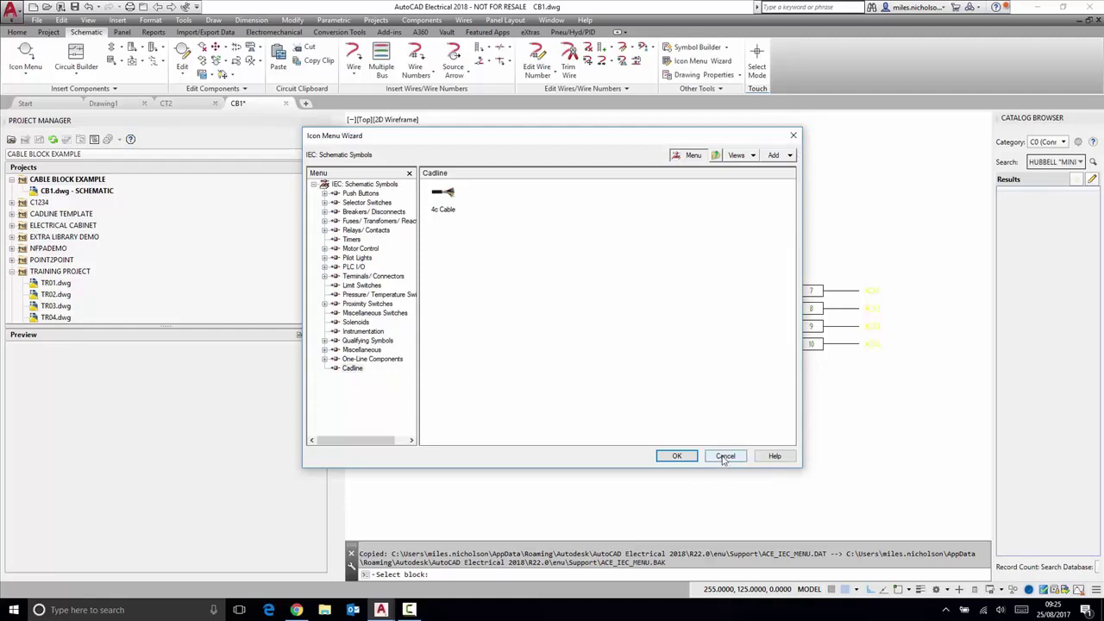
click(677, 456)
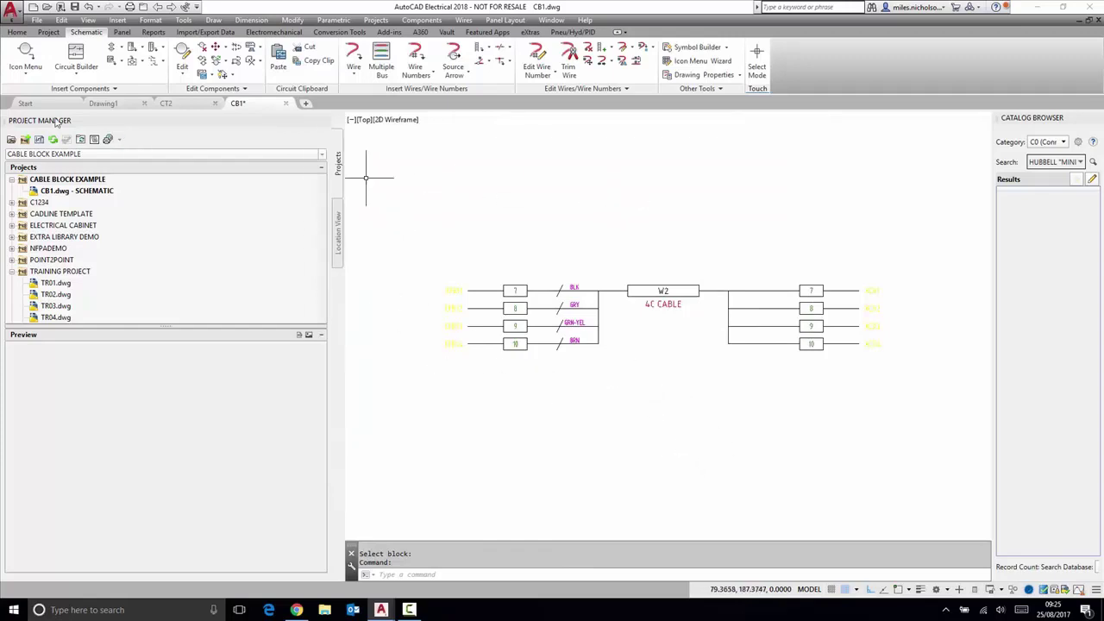
Open the schematic Insert Component icon menu and look inside the Cadline submenu for the 4c Cable icon
click(25, 56)
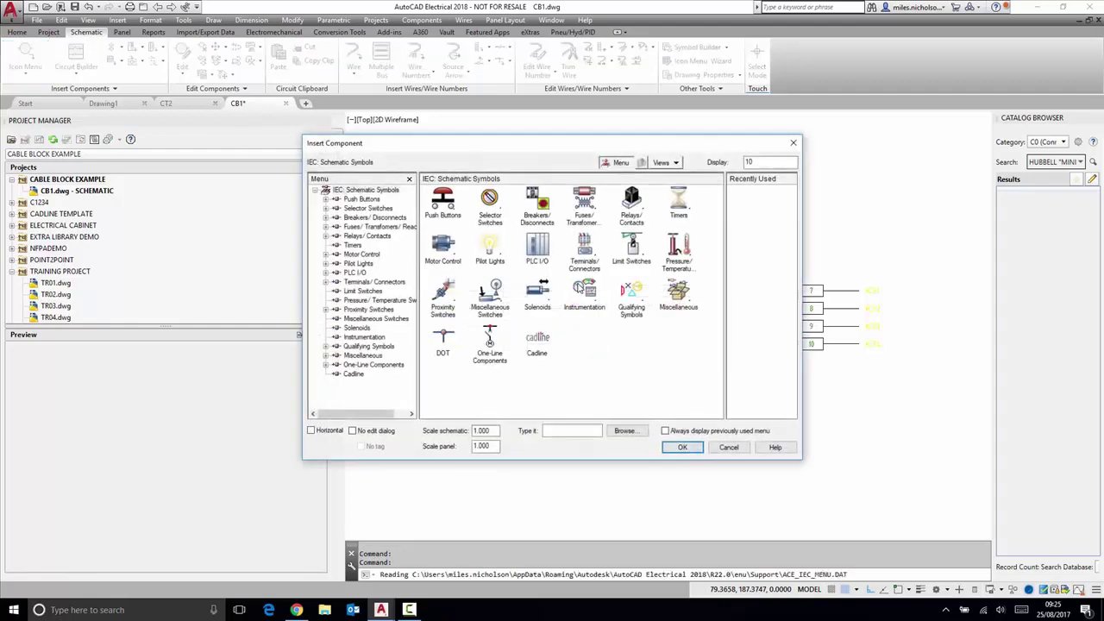
click(533, 349)
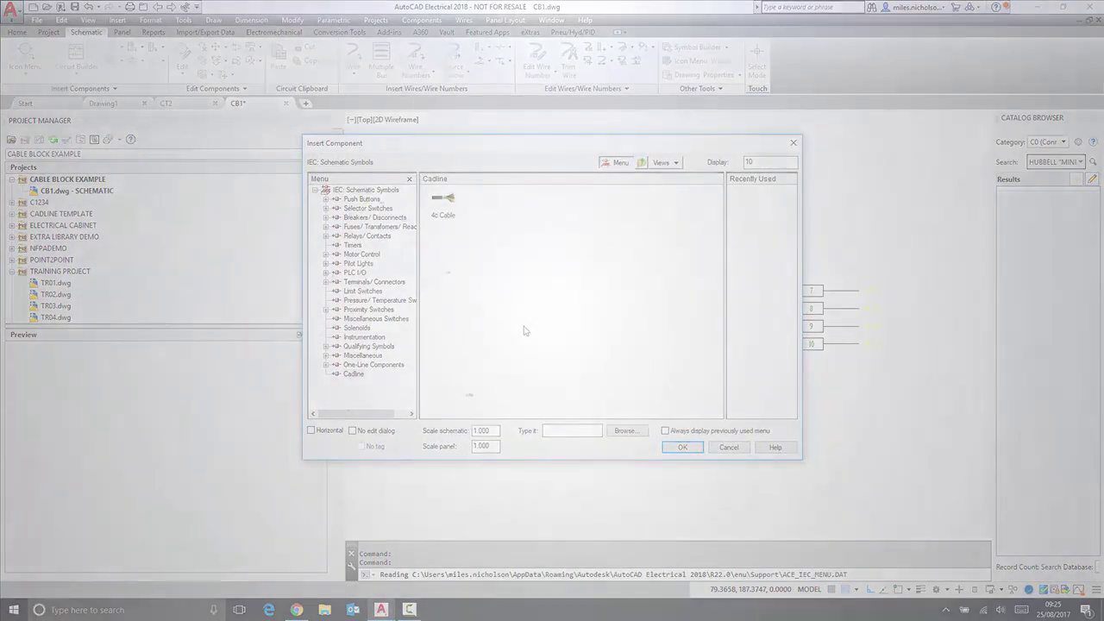